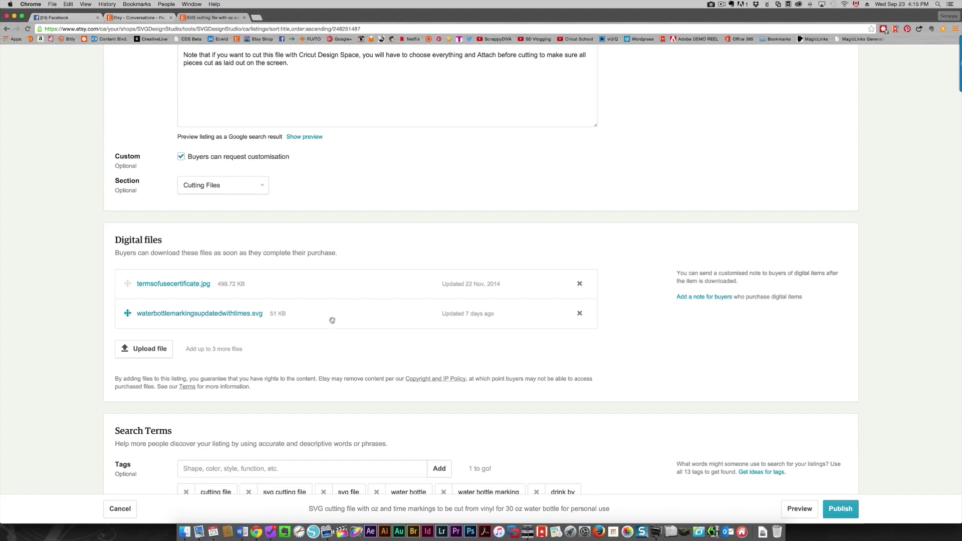
{"action": "scroll", "coordinate": [171, 326], "scroll_direction": "up", "scroll_amount": 6}
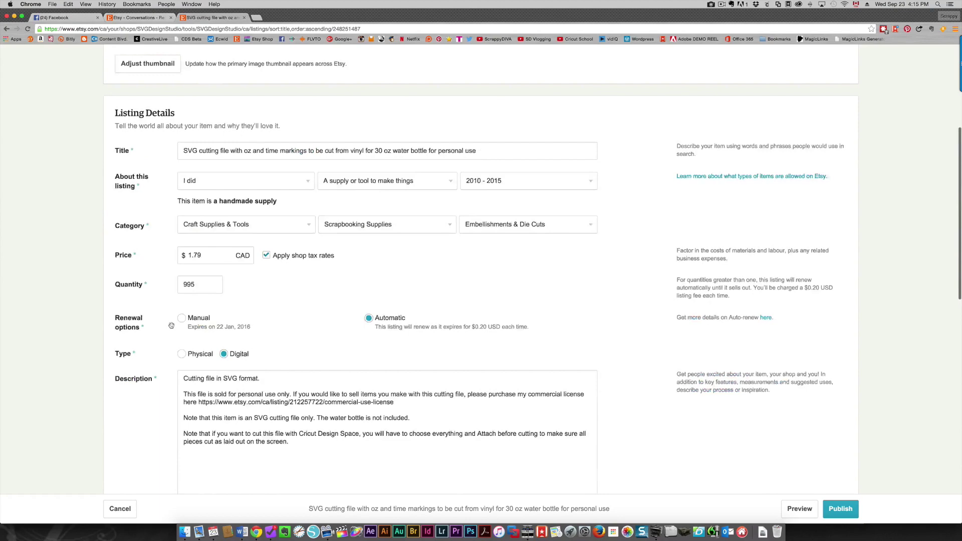
{"action": "scroll", "coordinate": [168, 263], "scroll_direction": "up", "scroll_amount": 4}
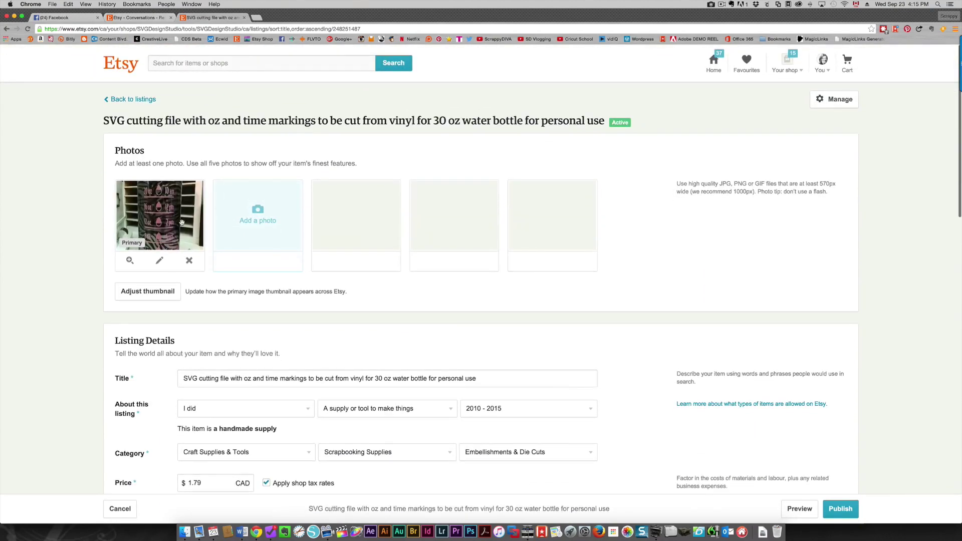
{"action": "scroll", "coordinate": [440, 444], "scroll_direction": "down", "scroll_amount": 3}
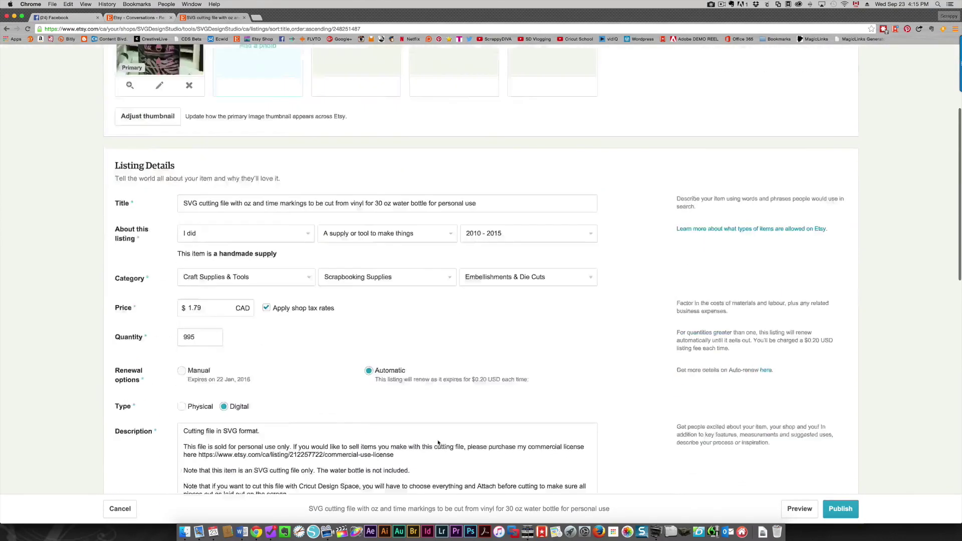
{"action": "scroll", "coordinate": [438, 443], "scroll_direction": "down", "scroll_amount": 4}
{"action": "scroll", "coordinate": [439, 438], "scroll_direction": "down", "scroll_amount": 3}
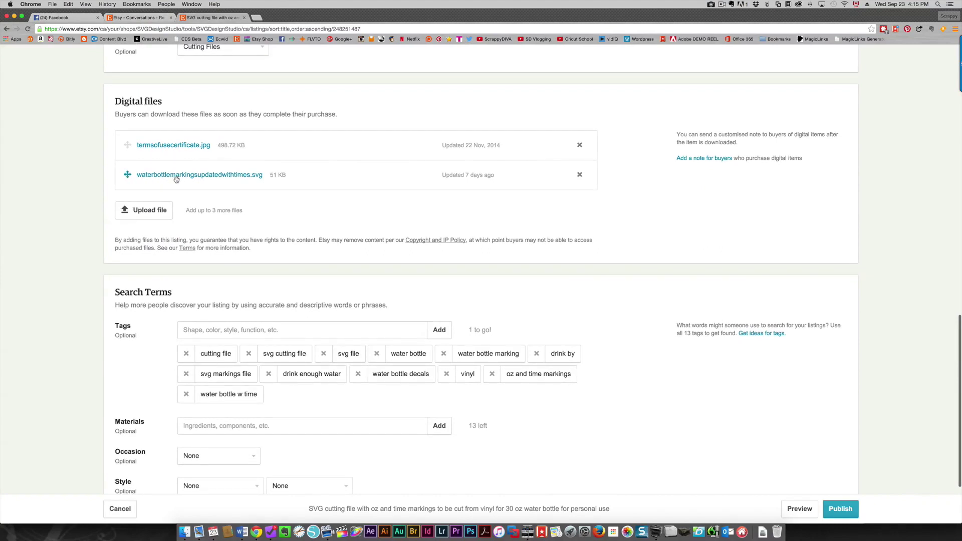
Start the water bottle SVG download, then cancel the save prompt and the link menu.
{"action": "left_click", "coordinate": [216, 179]}
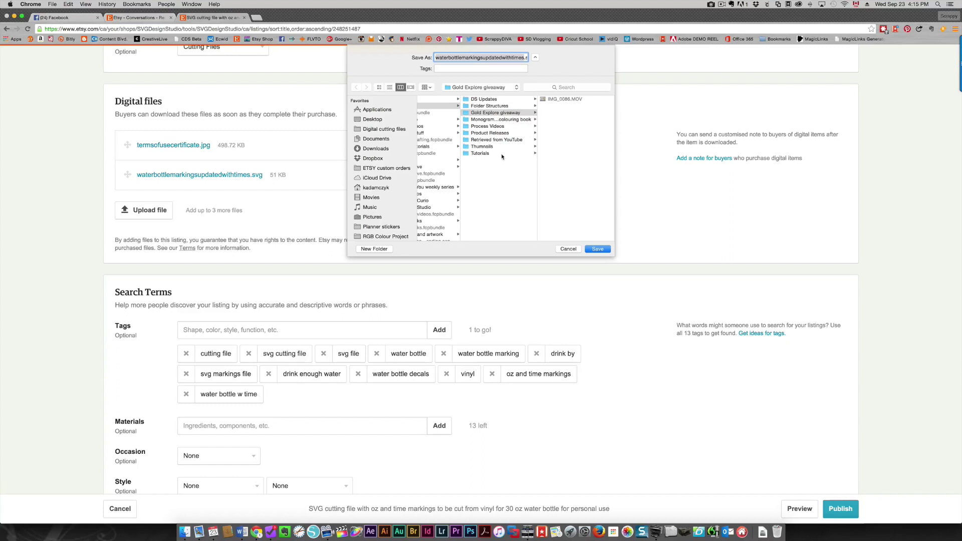
{"action": "left_click", "coordinate": [568, 250]}
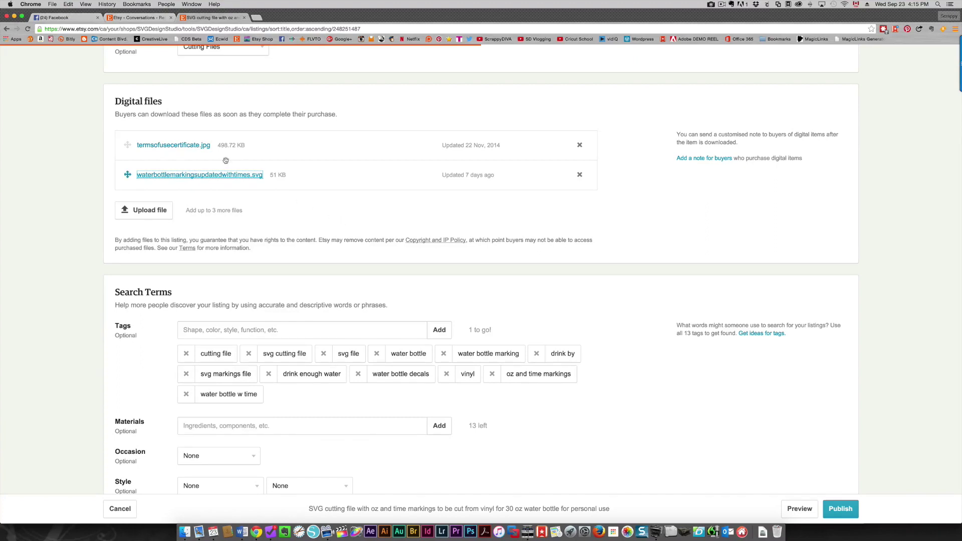
{"action": "right_click", "coordinate": [211, 178]}
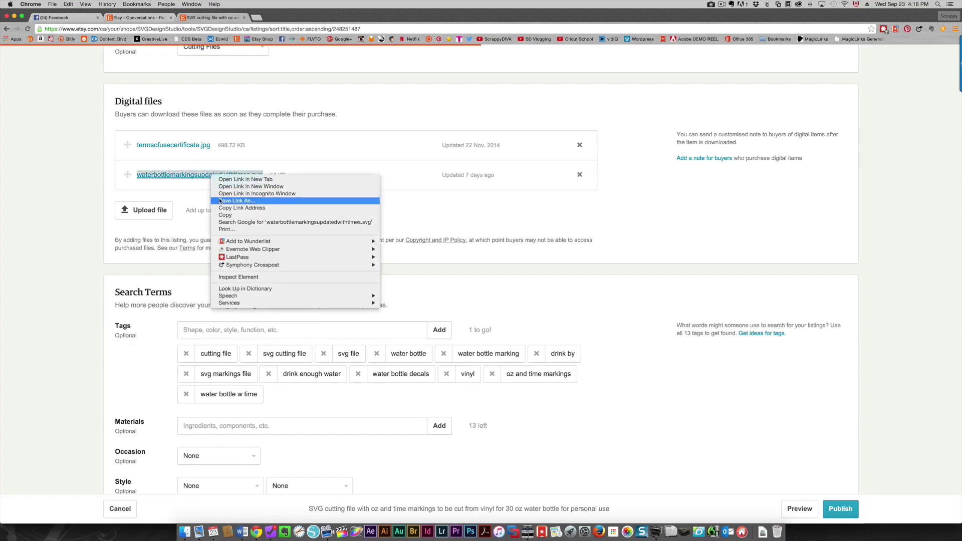
{"action": "left_click", "coordinate": [433, 208]}
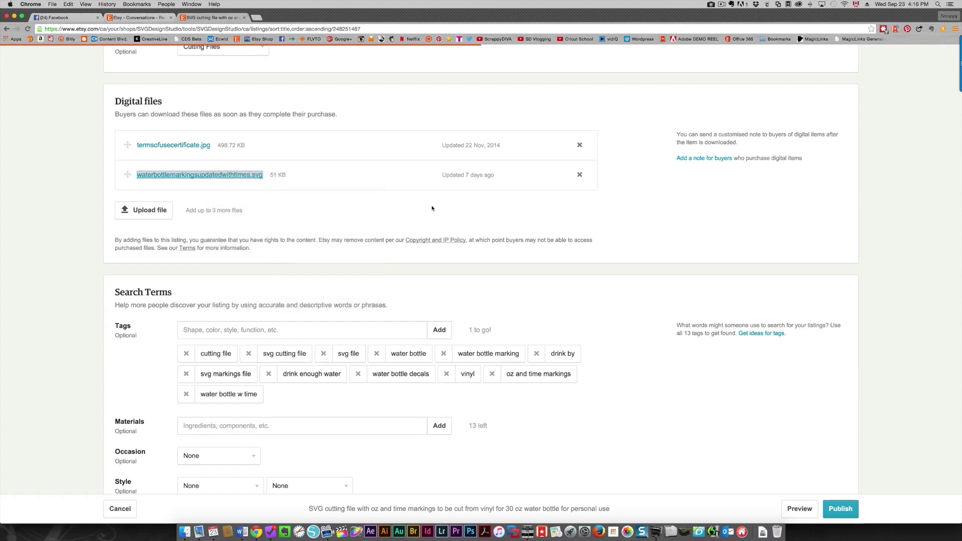
{"action": "left_click", "coordinate": [371, 210]}
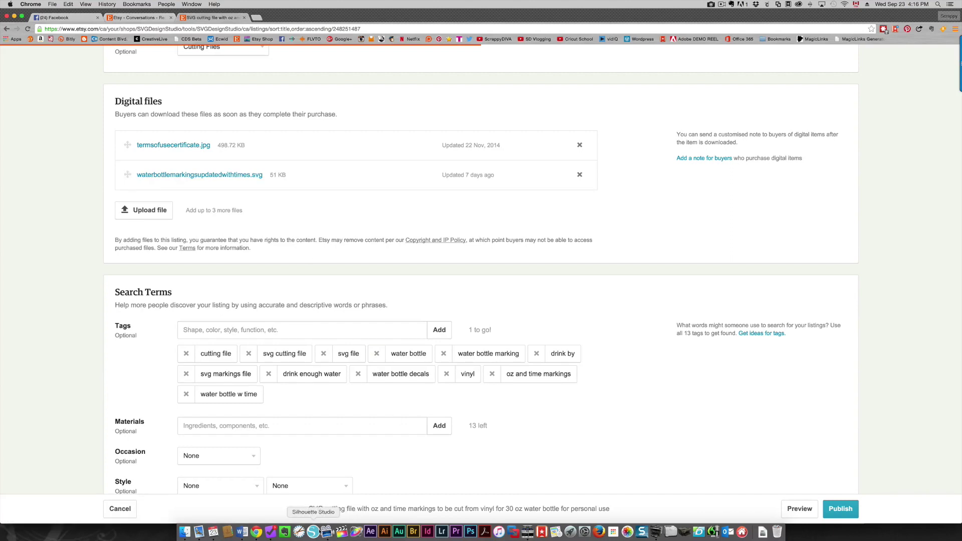
Launch Silhouette Studio, save the water bottle SVG to the Desktop, and return to Silhouette.
{"action": "left_click", "coordinate": [315, 531]}
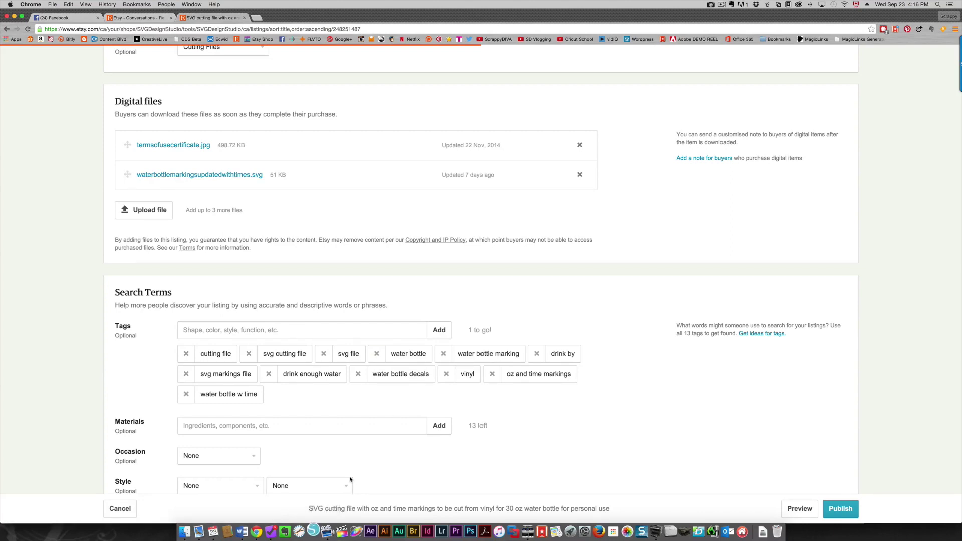
{"action": "left_click", "coordinate": [212, 179]}
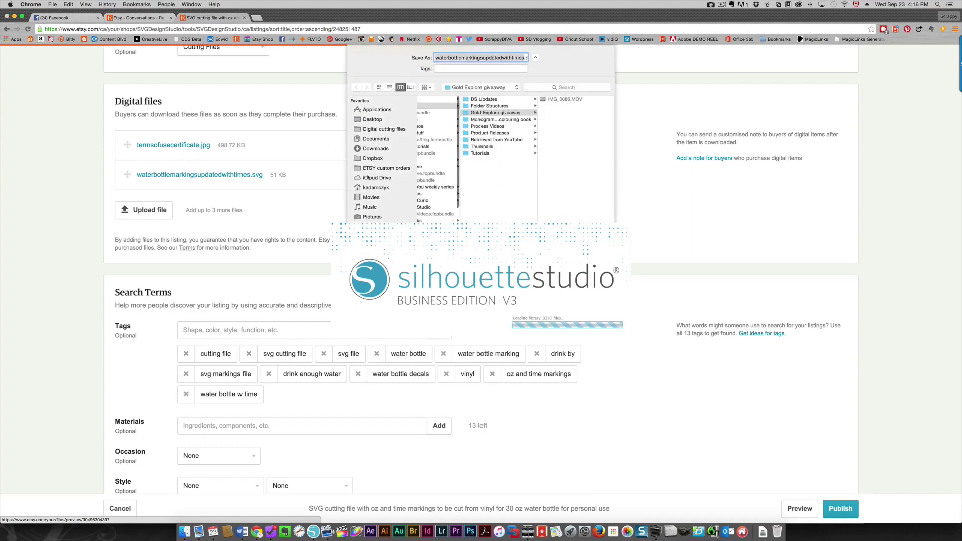
{"action": "left_click", "coordinate": [374, 121]}
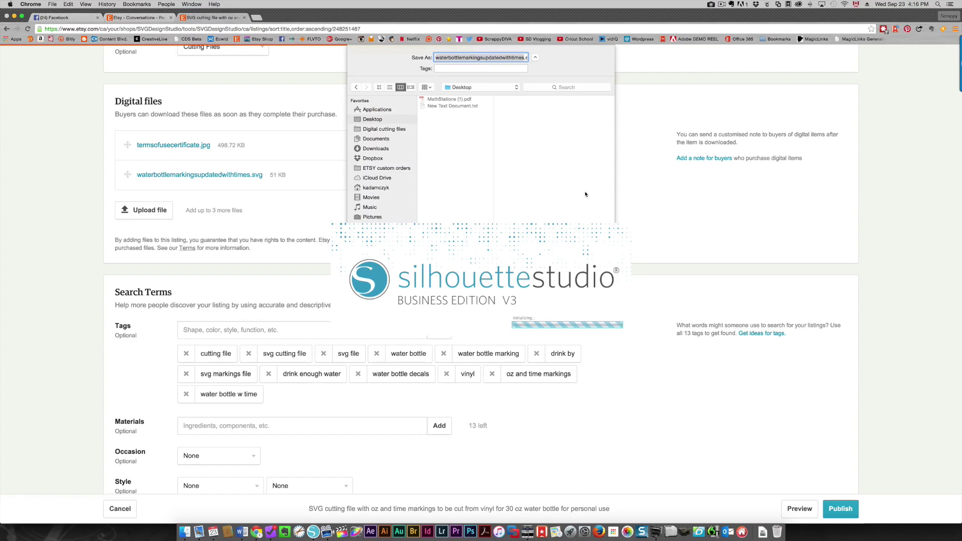
{"action": "left_click", "coordinate": [591, 250]}
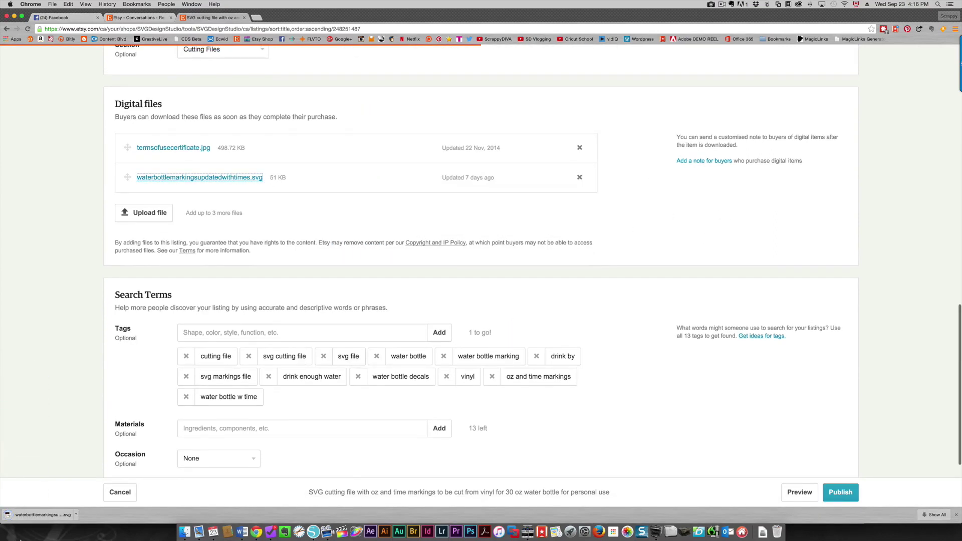
{"action": "left_click", "coordinate": [314, 532]}
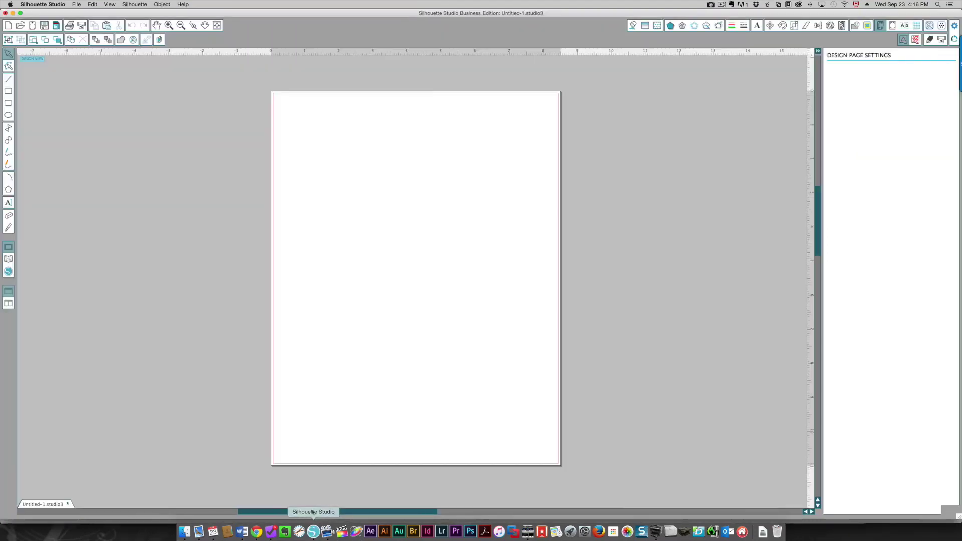
In the File Open dialog, browse to the Desktop and select the waterbottle SVG file.
{"action": "left_click", "coordinate": [76, 4]}
{"action": "left_click", "coordinate": [98, 31]}
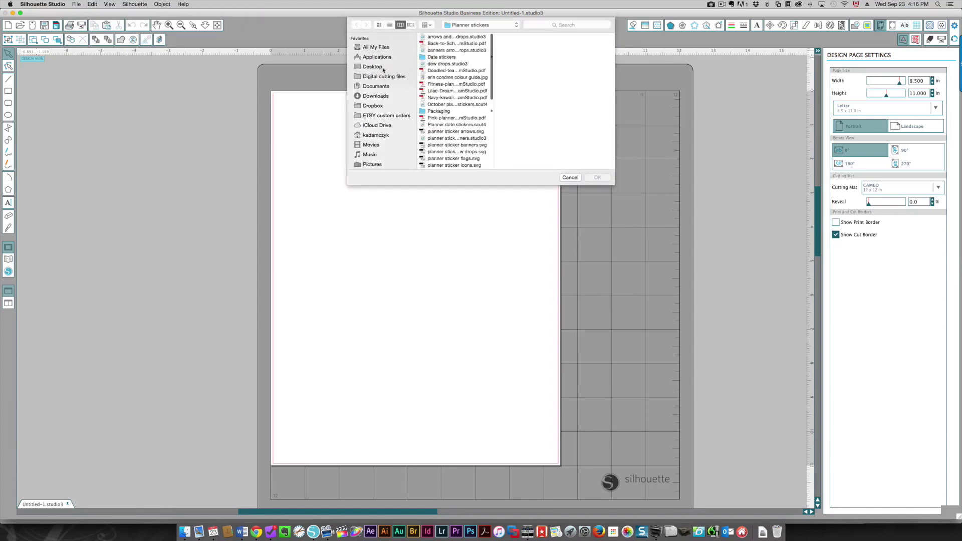
{"action": "left_click", "coordinate": [384, 70]}
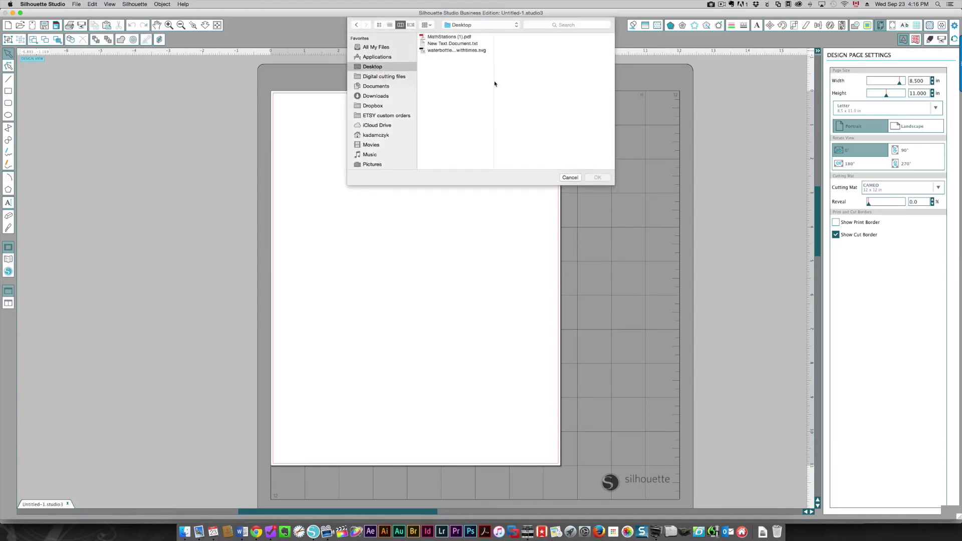
{"action": "left_click_drag", "start_coordinate": [494, 61], "coordinate": [574, 60]}
{"action": "left_click", "coordinate": [464, 50]}
Confirm opening the selected water bottle SVG design.
{"action": "left_click", "coordinate": [608, 179]}
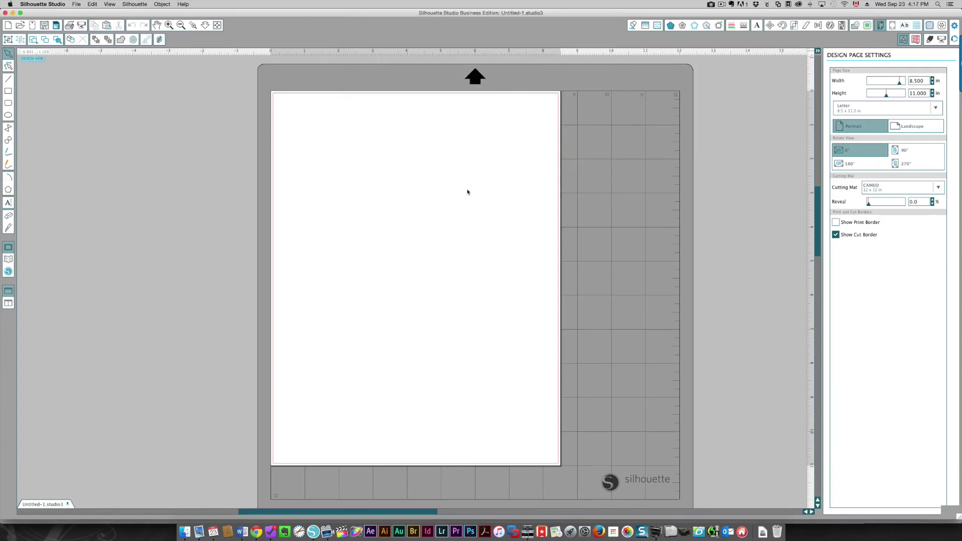